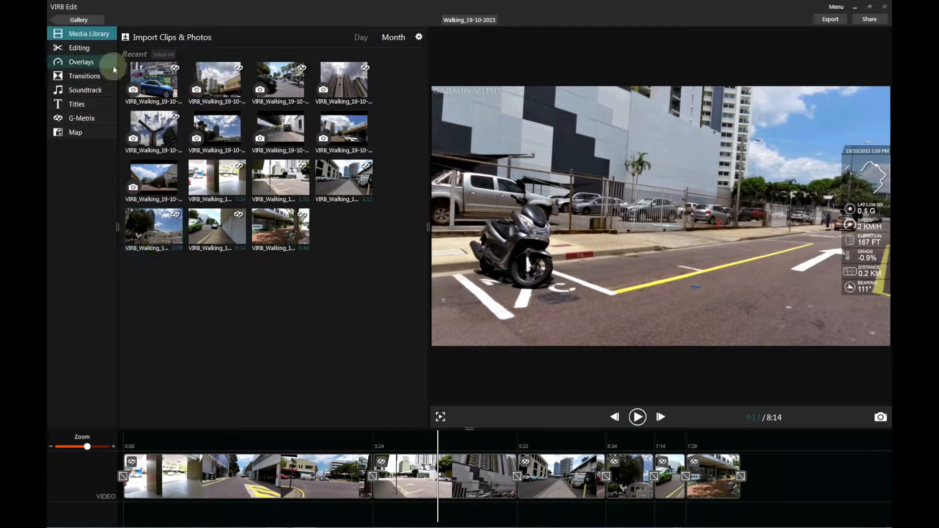
- Look over the media library, then view the editing options of the first timeline clip
{"action": "left_click", "coordinate": [92, 37]}
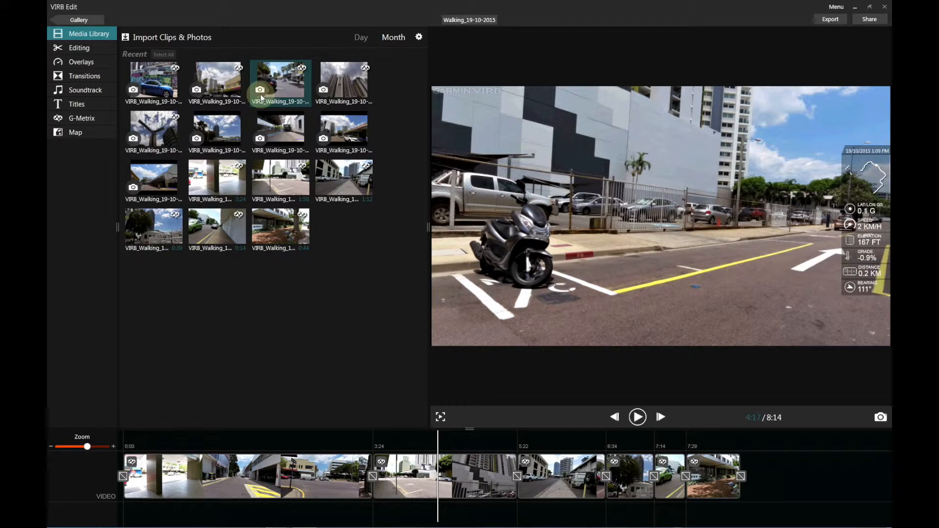
{"action": "left_click", "coordinate": [82, 47]}
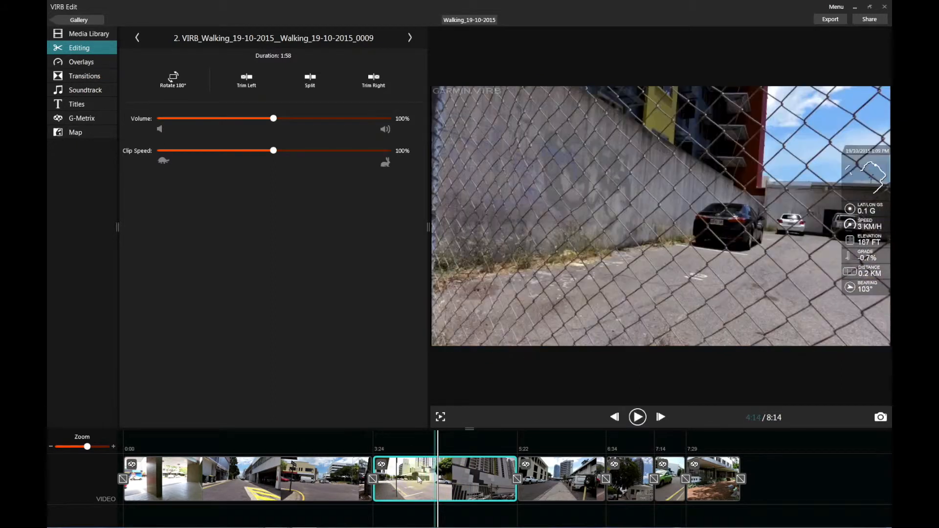
{"action": "left_click", "coordinate": [281, 478]}
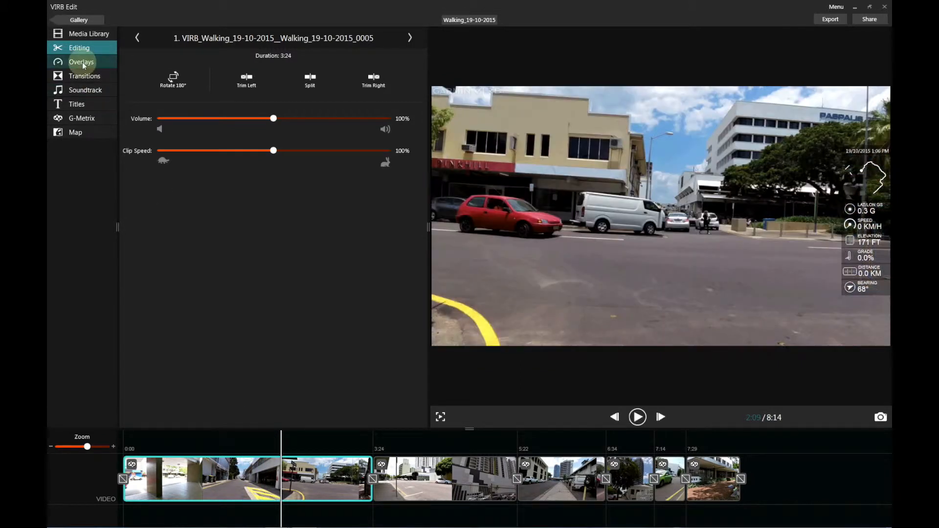
- Remove the data gauges from the video by applying the NONE overlay template
{"action": "left_click", "coordinate": [82, 63]}
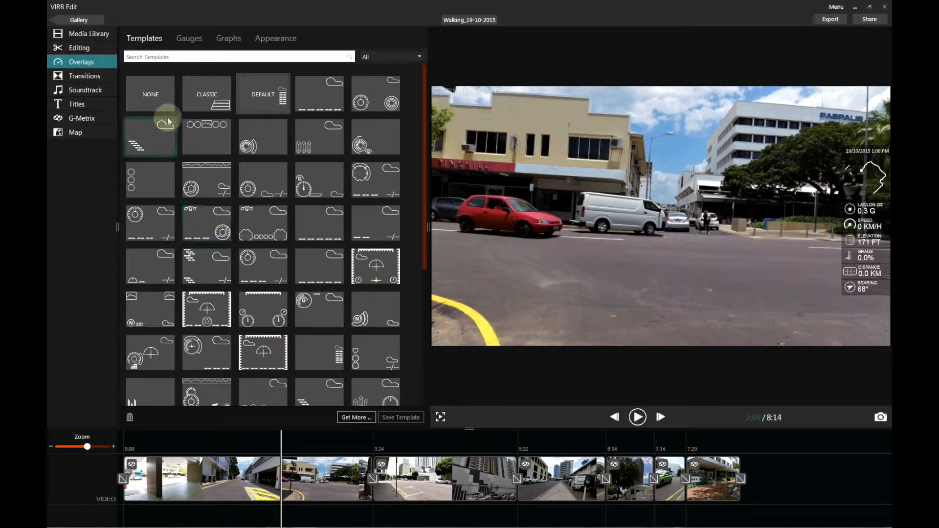
{"action": "left_click", "coordinate": [154, 85]}
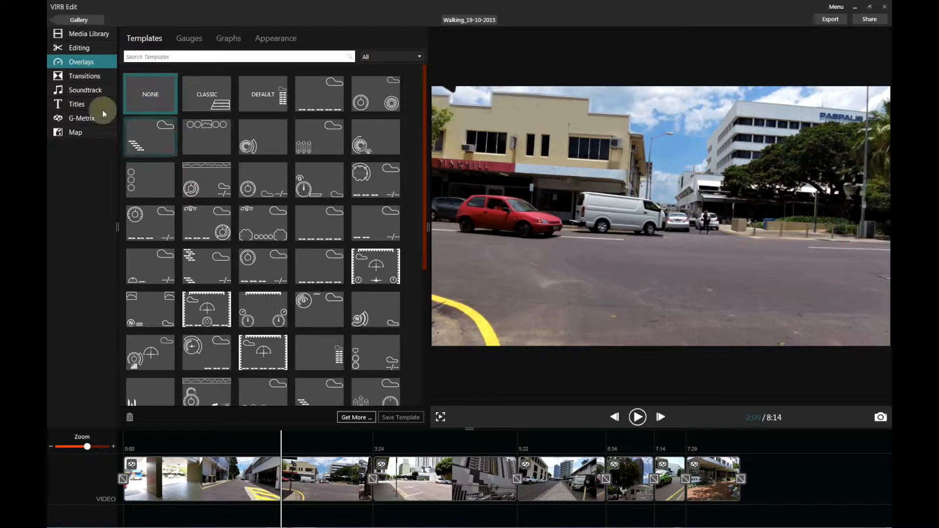
- Look through the transition, soundtrack, title and G-Metrix options of the project
{"action": "left_click", "coordinate": [80, 76]}
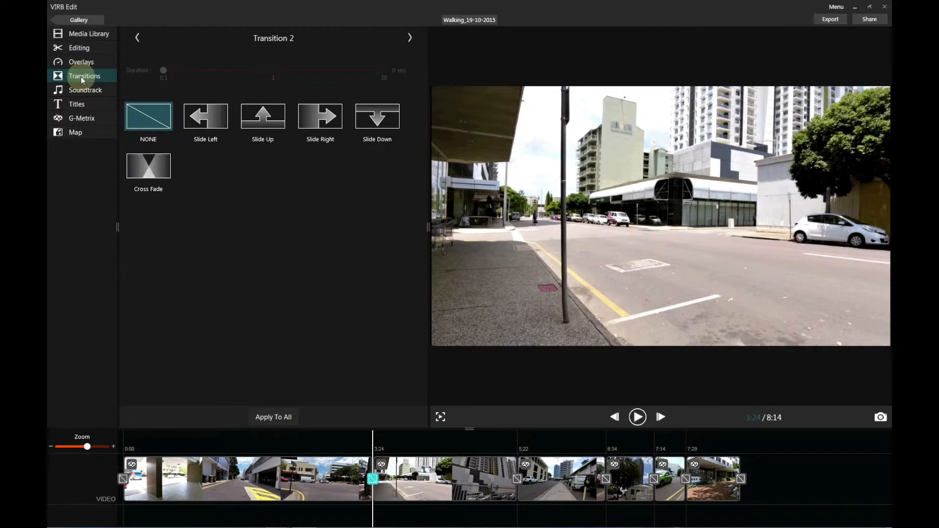
{"action": "left_click", "coordinate": [87, 90]}
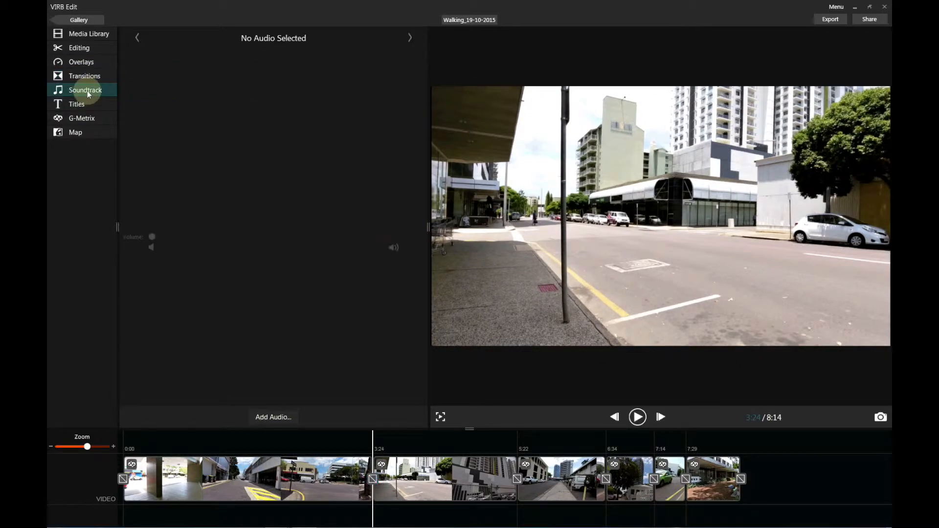
{"action": "left_click", "coordinate": [84, 102]}
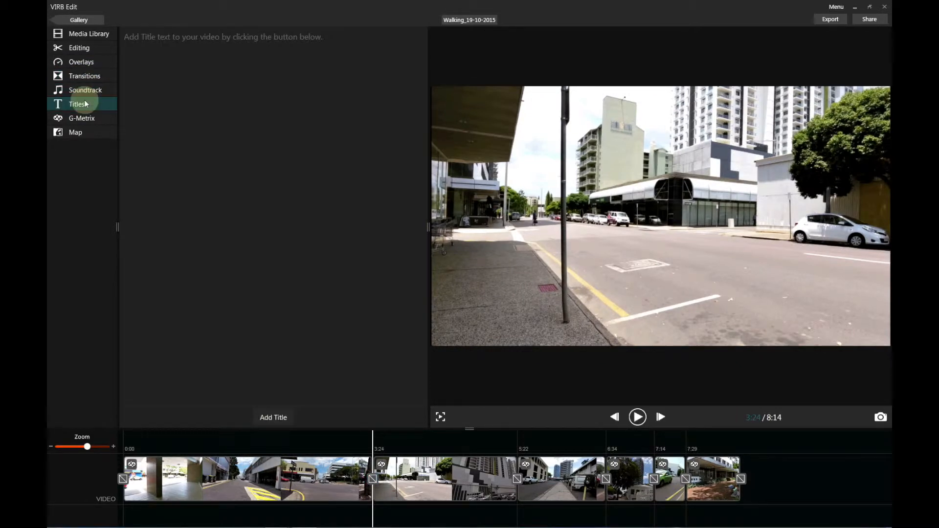
{"action": "left_click", "coordinate": [92, 119]}
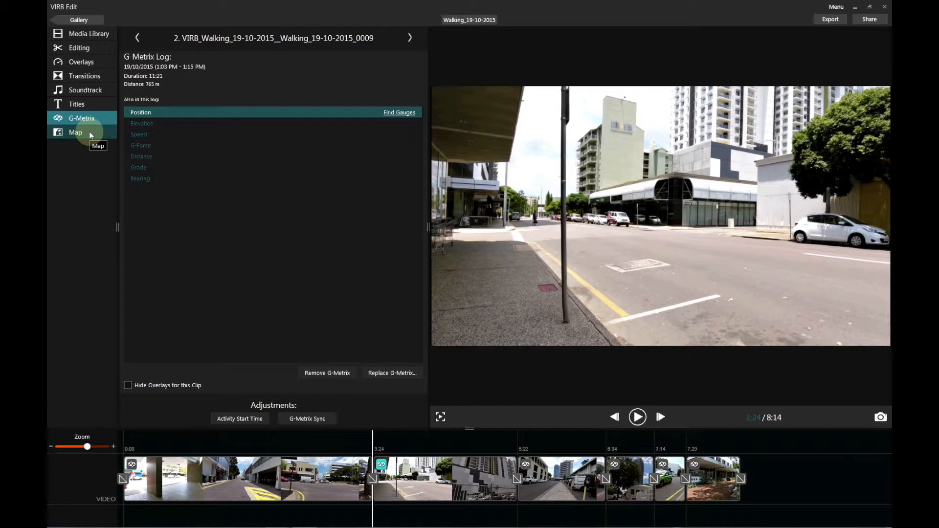
- Examine the recorded walking route on the map at several zoom levels, in both satellite and road views
{"action": "left_click", "coordinate": [89, 131]}
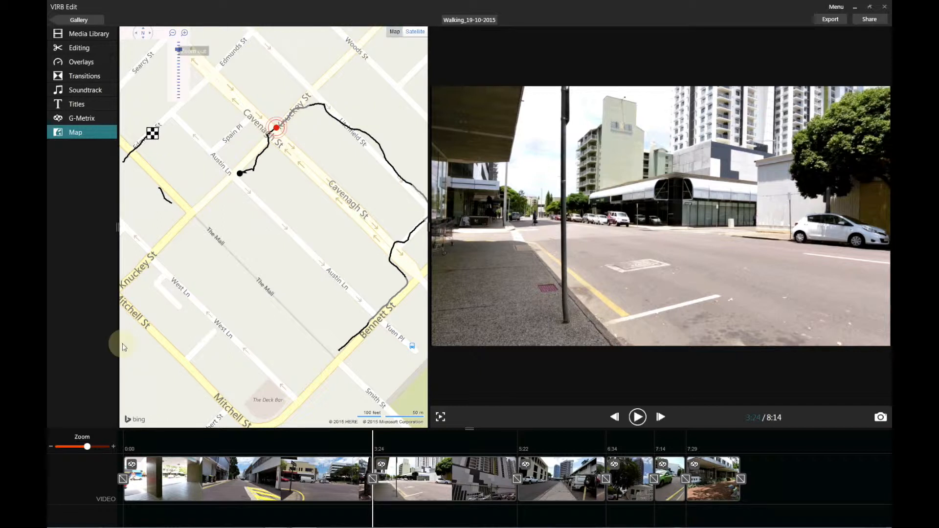
{"action": "left_click", "coordinate": [172, 33]}
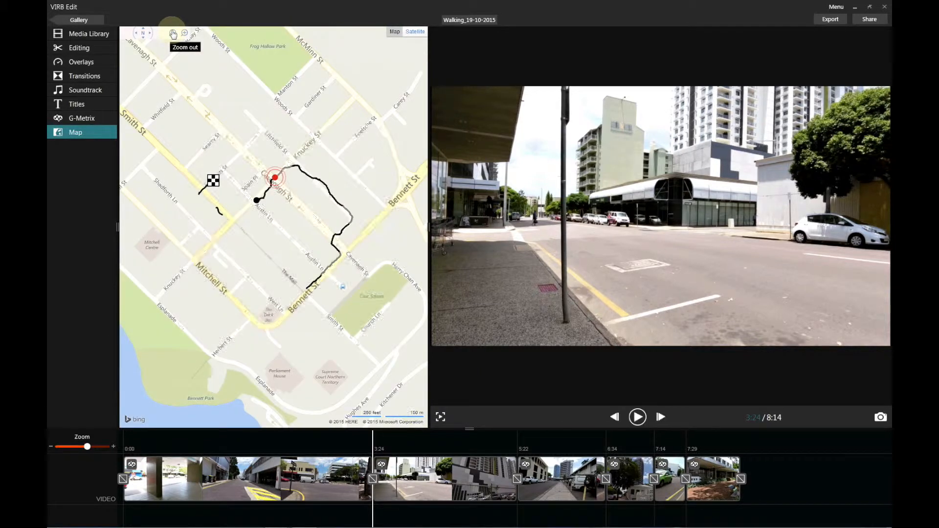
{"action": "left_click", "coordinate": [172, 33]}
{"action": "left_click", "coordinate": [172, 33]}
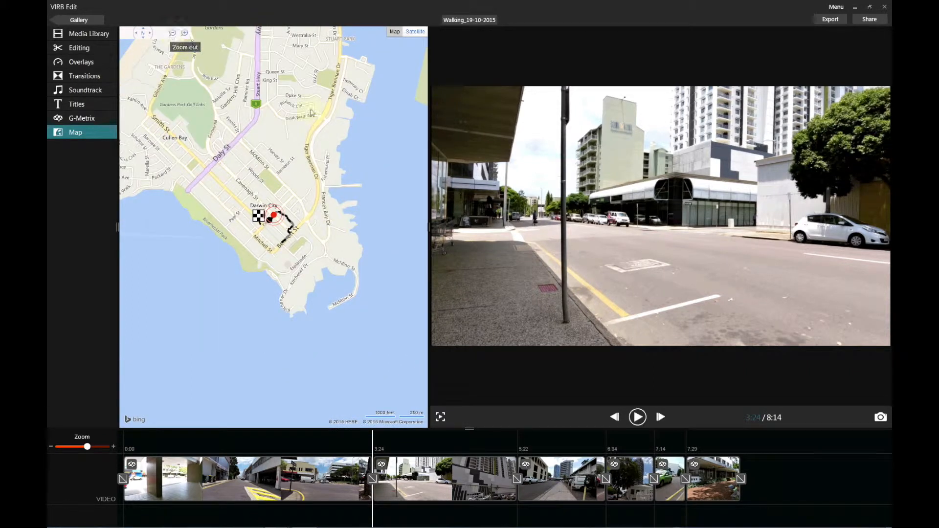
{"action": "left_click", "coordinate": [414, 32]}
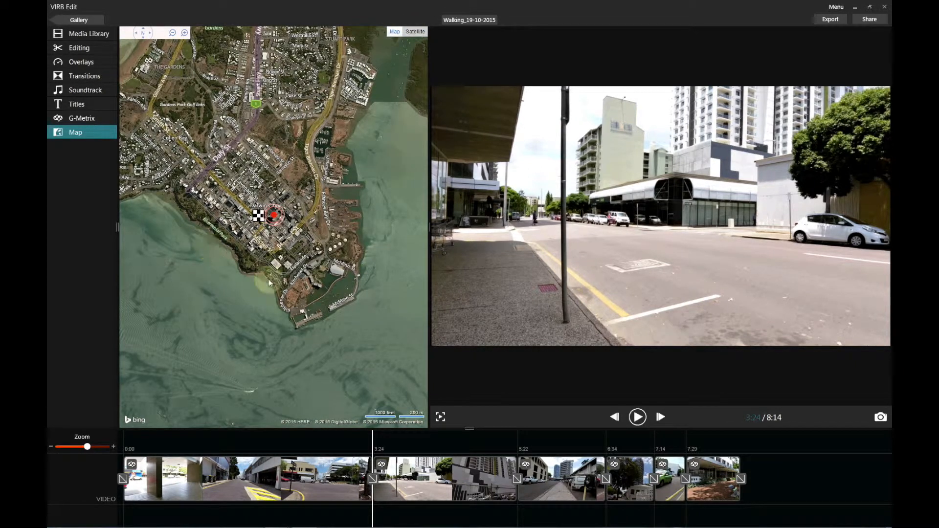
{"action": "left_click", "coordinate": [185, 33]}
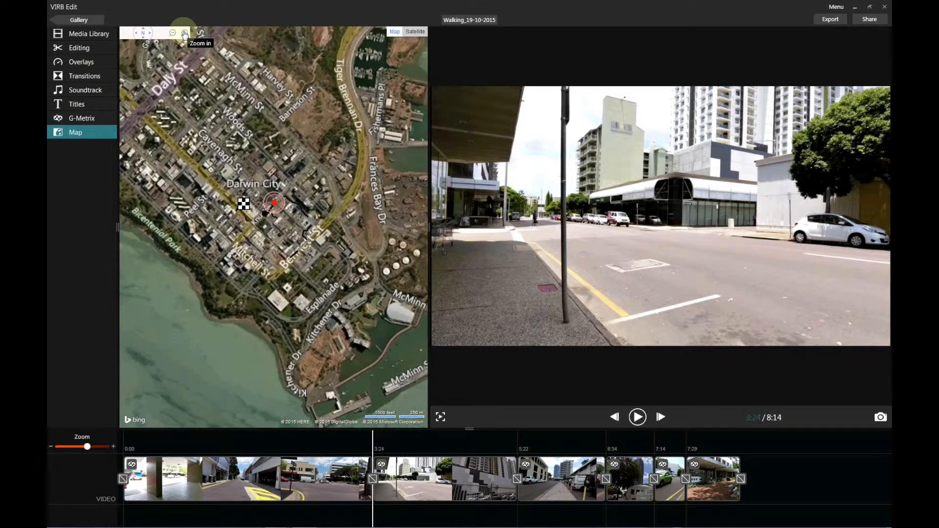
{"action": "left_click", "coordinate": [395, 32]}
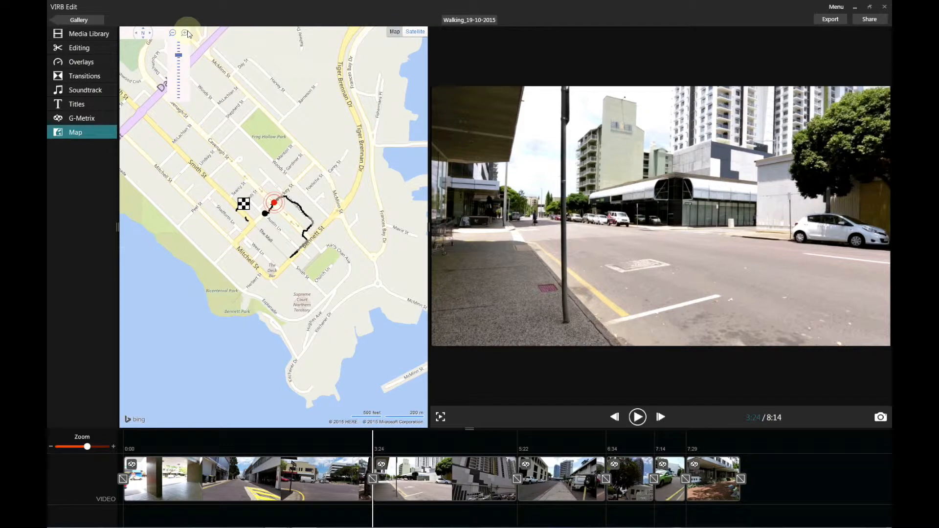
{"action": "left_click", "coordinate": [185, 33]}
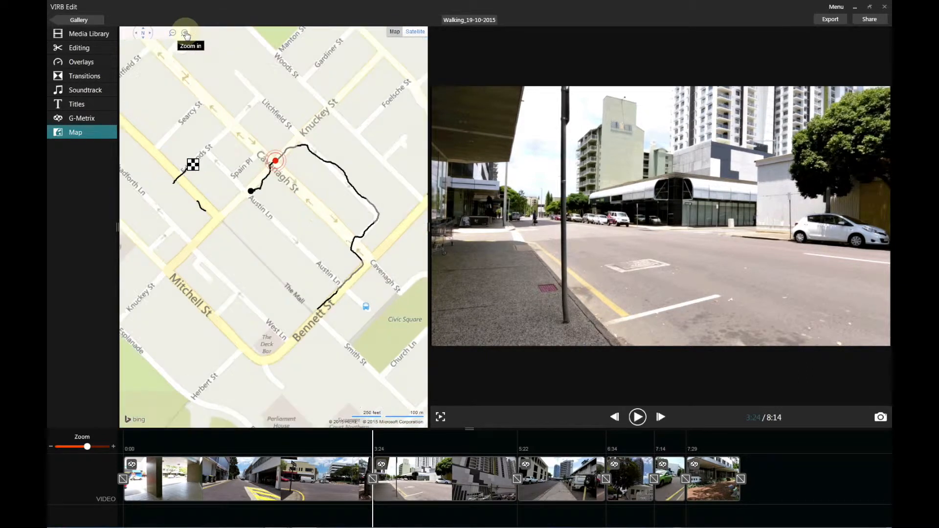
{"action": "left_click", "coordinate": [185, 34]}
- Play the second clip from 4:33 to 4:43 to follow the recorded position along the map route
{"action": "left_click", "coordinate": [778, 495]}
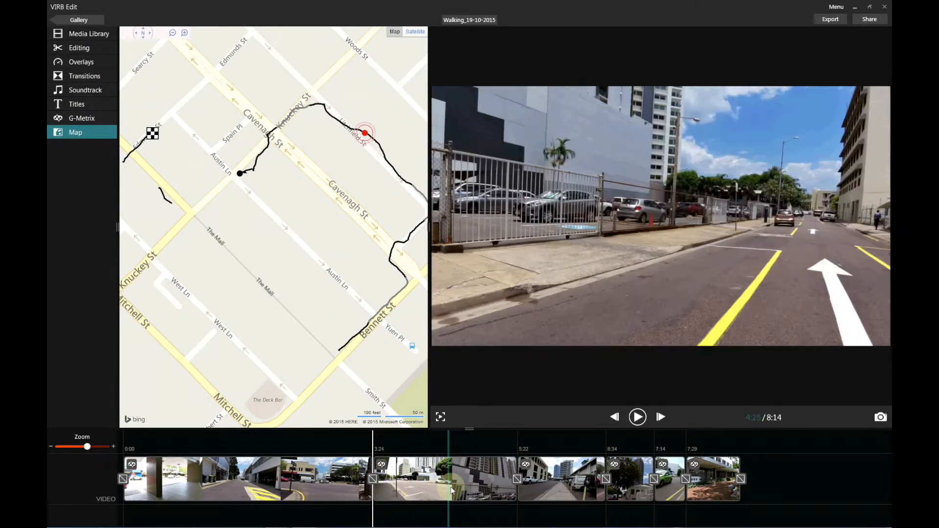
{"action": "left_click", "coordinate": [458, 443]}
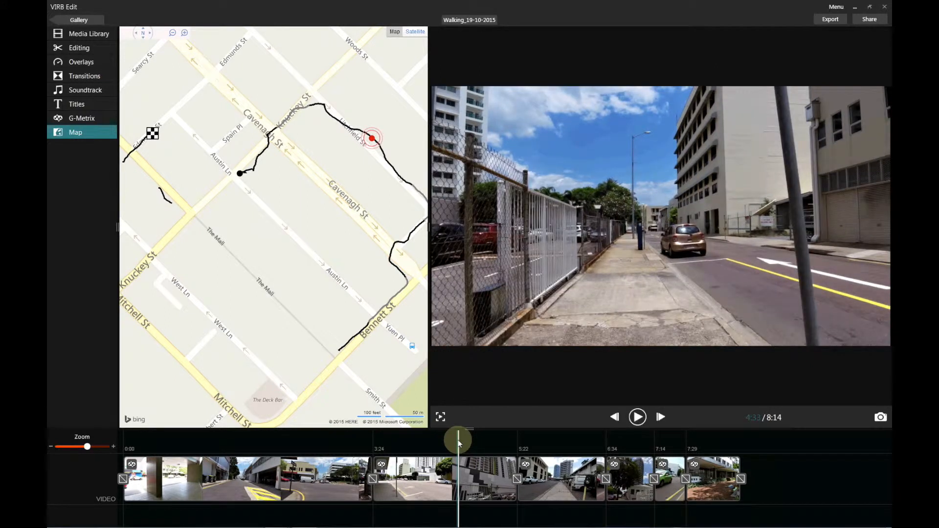
{"action": "key", "text": "space"}
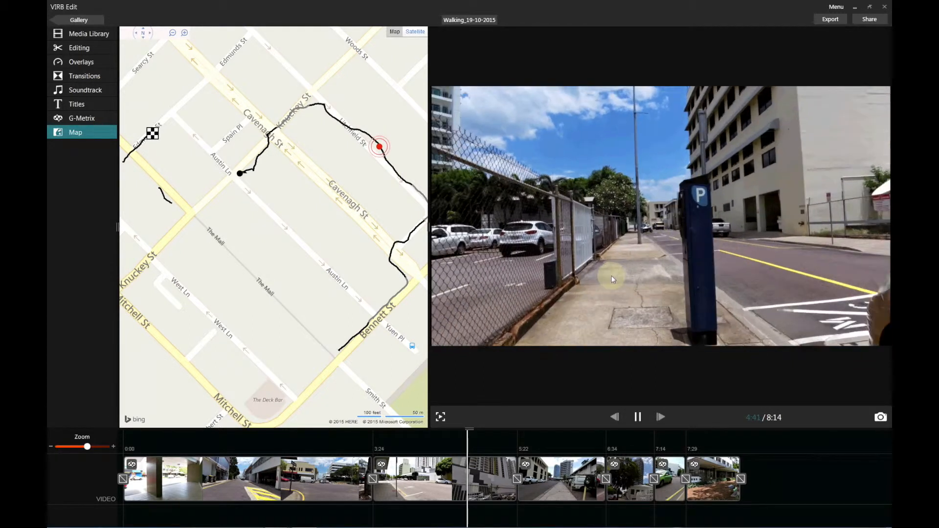
{"action": "left_click", "coordinate": [500, 423]}
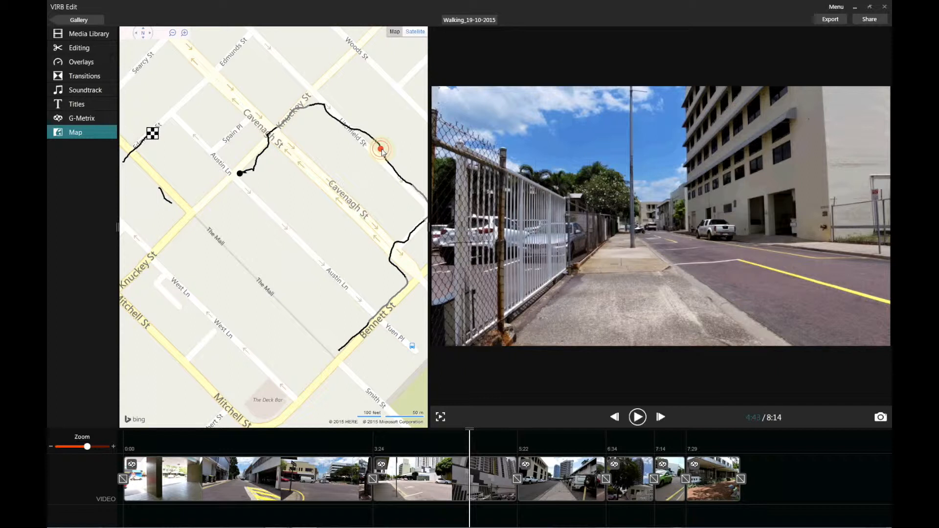
- Move the position marker along the map route to the Cavenagh St corner and play the footage from 5:44 to 5:51
{"action": "mouse_move", "coordinate": [383, 154]}
{"action": "left_mouse_down"}
{"action": "mouse_move", "coordinate": [396, 174]}
{"action": "mouse_move", "coordinate": [359, 133]}
{"action": "mouse_move", "coordinate": [382, 149]}
{"action": "mouse_move", "coordinate": [386, 162]}
{"action": "mouse_move", "coordinate": [368, 143]}
{"action": "mouse_move", "coordinate": [420, 215]}
{"action": "mouse_move", "coordinate": [412, 243]}
{"action": "left_mouse_up"}
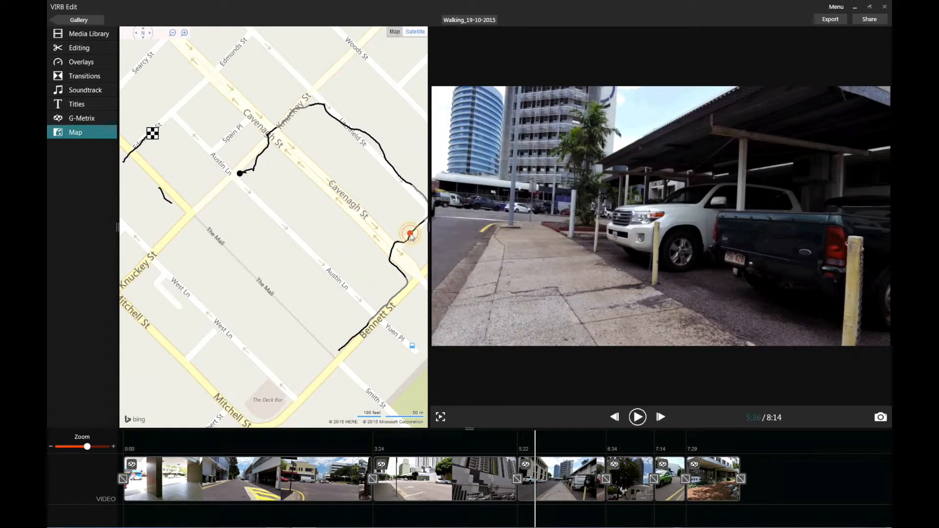
{"action": "left_click_drag", "start_coordinate": [412, 238], "coordinate": [409, 244]}
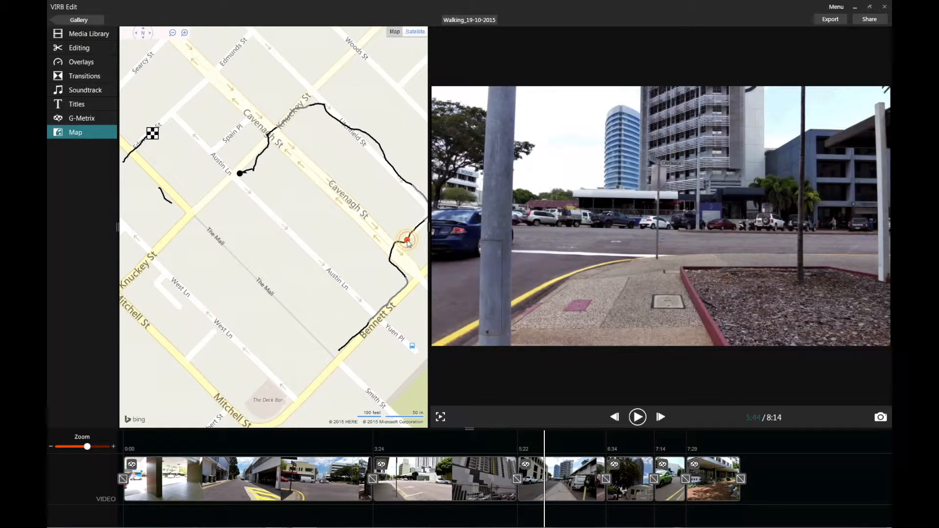
{"action": "key", "text": "space"}
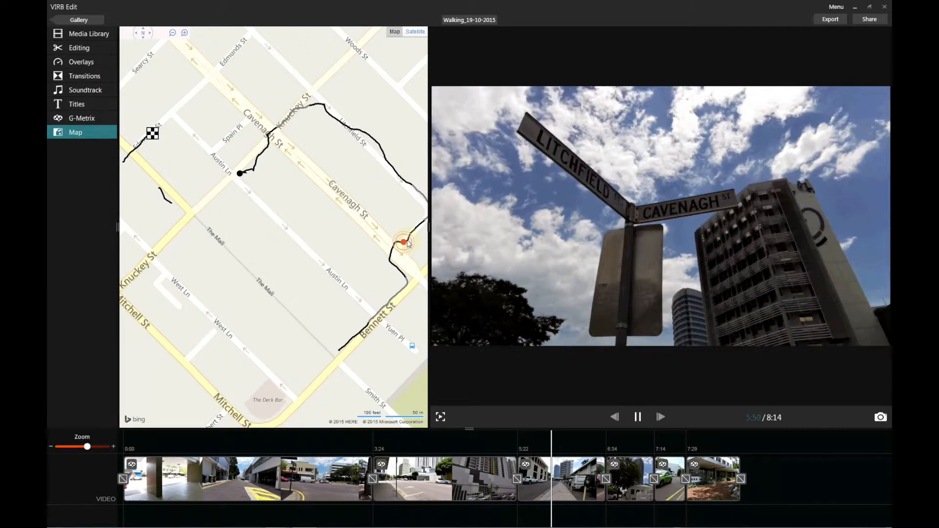
{"action": "key", "text": "space"}
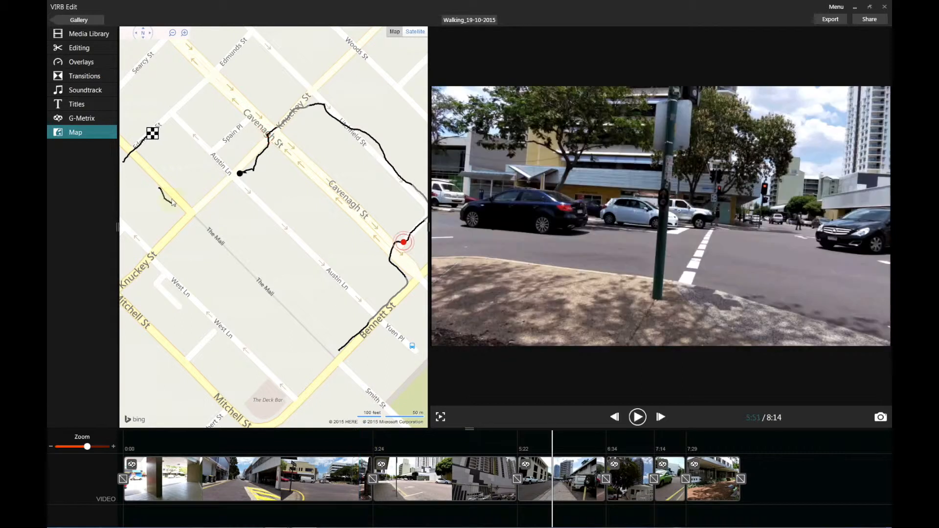
- Insert the library photo Walking_19-10-2015_0013 between the first and second timeline clips and preview it
{"action": "left_click", "coordinate": [87, 33]}
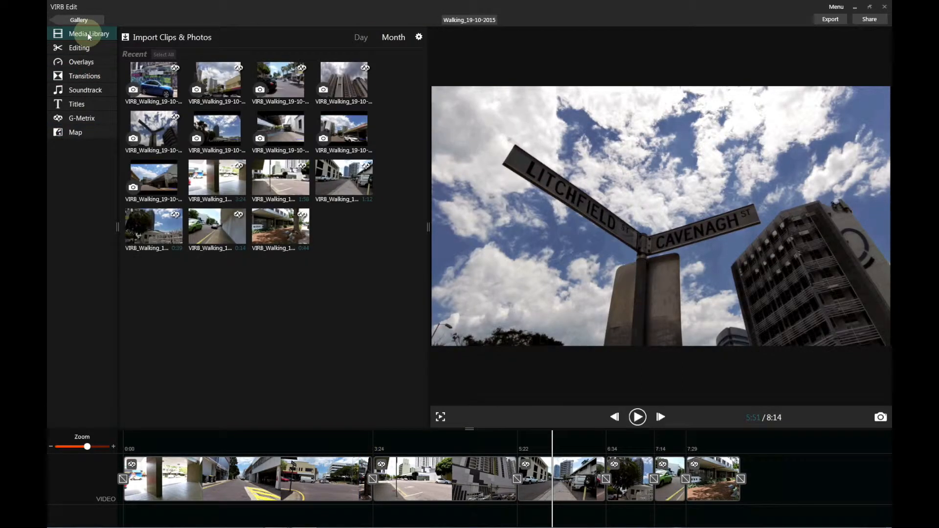
{"action": "left_click", "coordinate": [214, 129]}
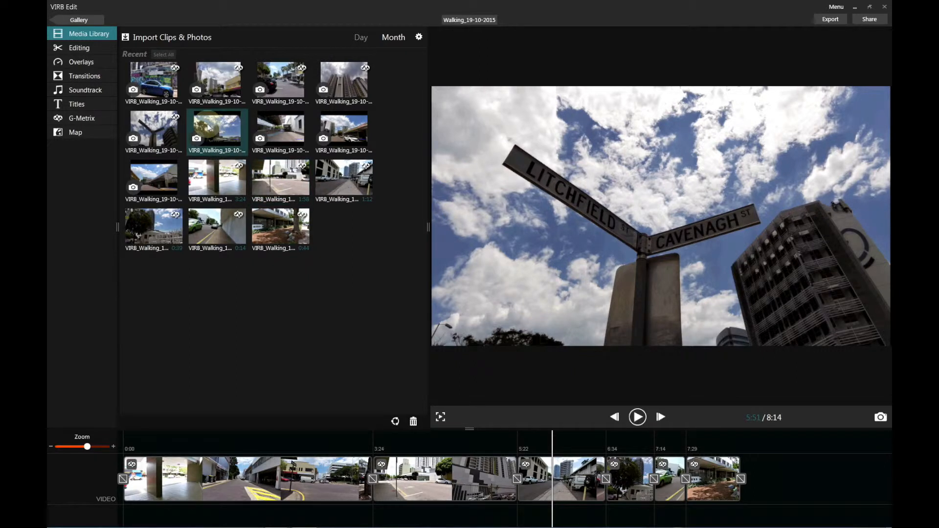
{"action": "left_click_drag", "start_coordinate": [209, 127], "coordinate": [382, 475]}
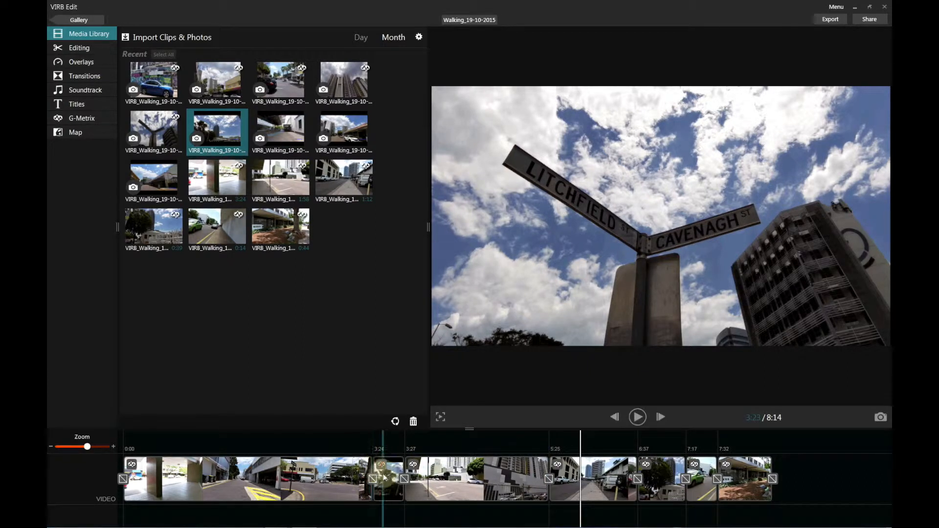
{"action": "left_click", "coordinate": [375, 440]}
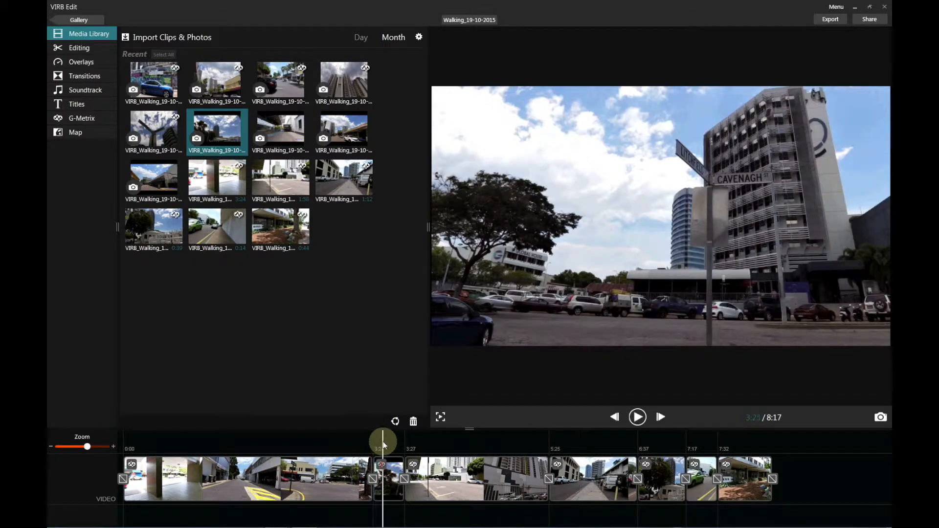
{"action": "left_click", "coordinate": [384, 445]}
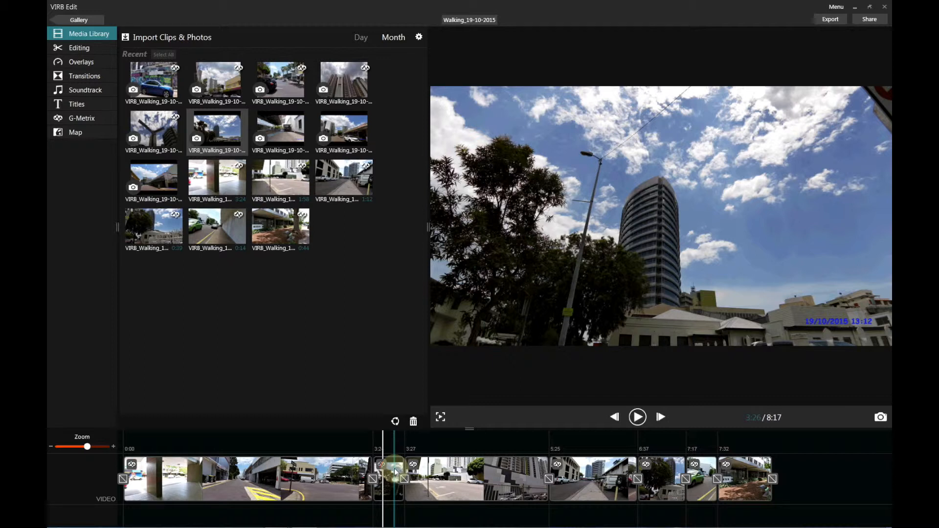
- Delete the inserted photo from between the first and second video clips on the timeline
{"action": "left_click", "coordinate": [396, 472]}
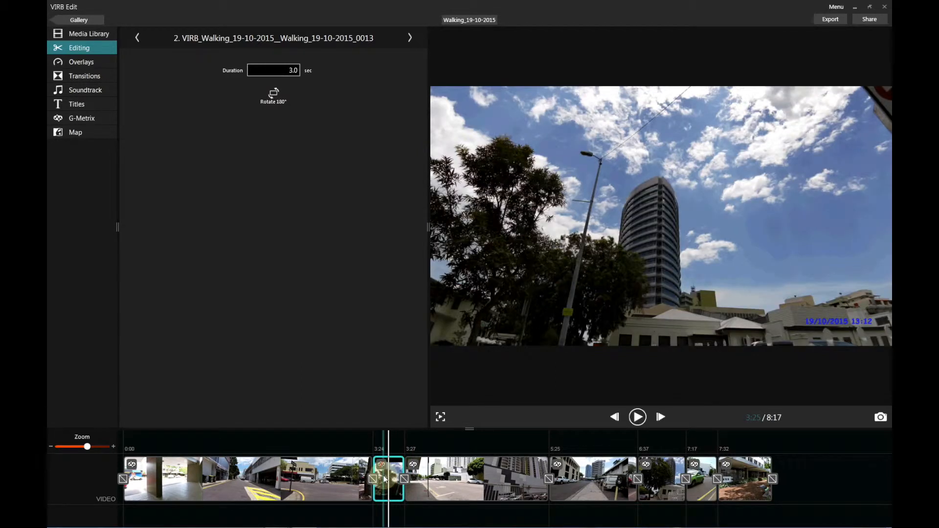
{"action": "key", "text": "Delete"}
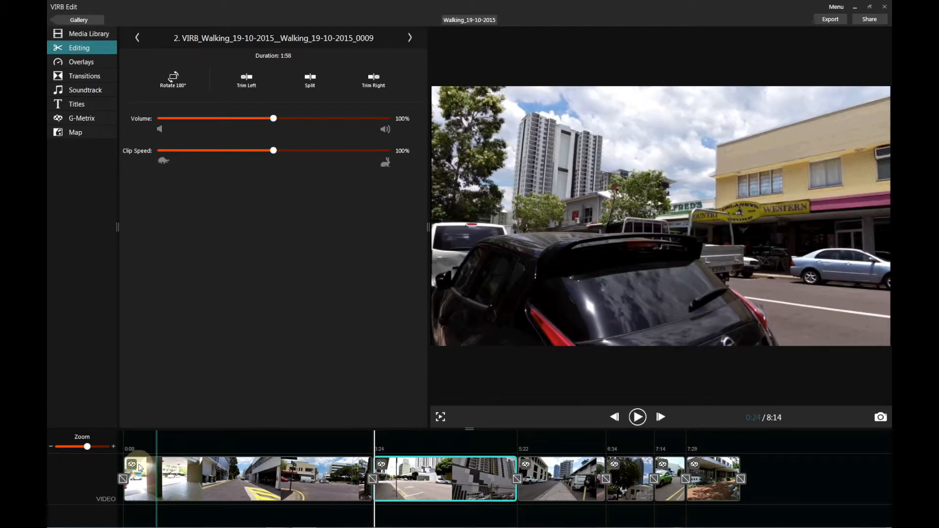
- Try the CLASSIC overlay template at 0:26 in the first clip, then apply the DEFAULT template instead
{"action": "left_click", "coordinate": [155, 468]}
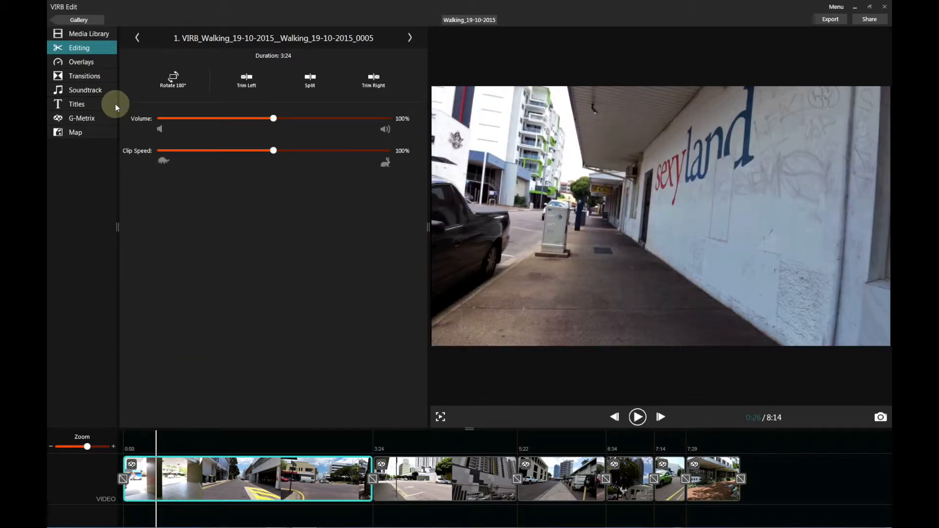
{"action": "left_click", "coordinate": [90, 62]}
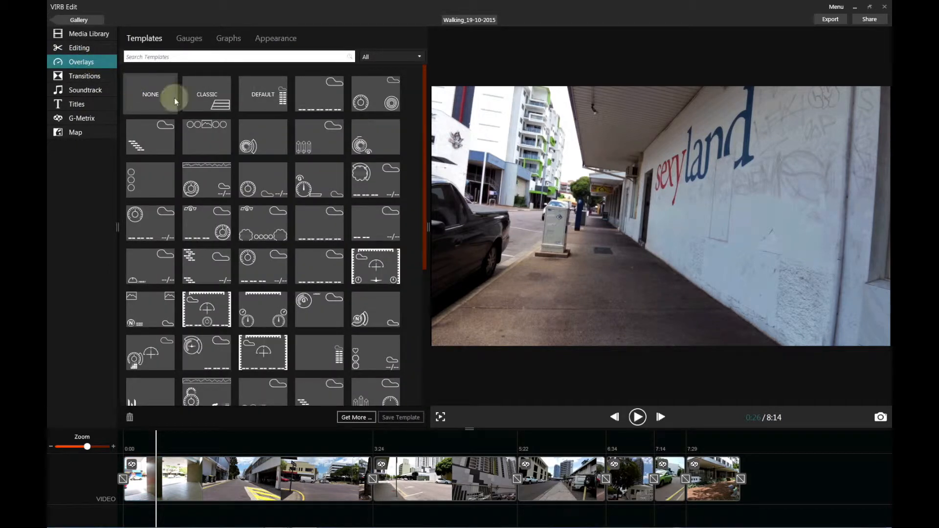
{"action": "left_click", "coordinate": [215, 96]}
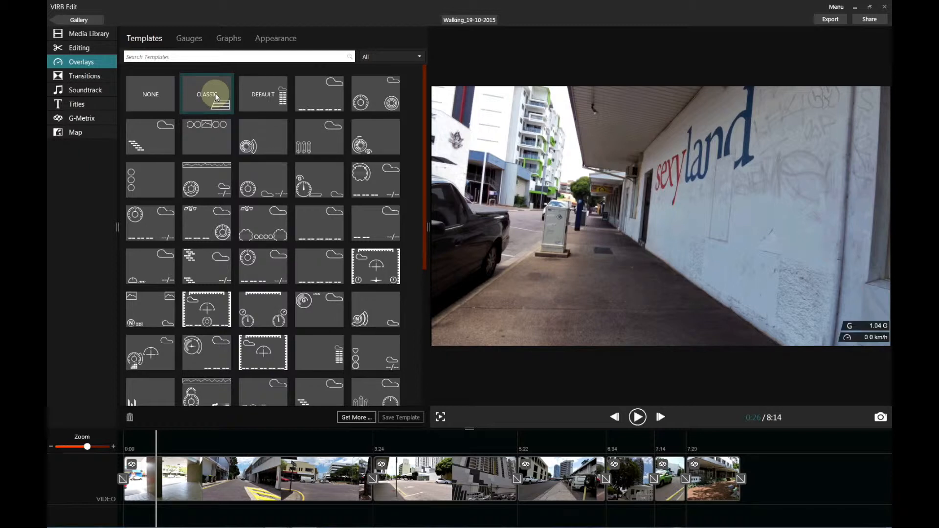
{"action": "left_click", "coordinate": [253, 100]}
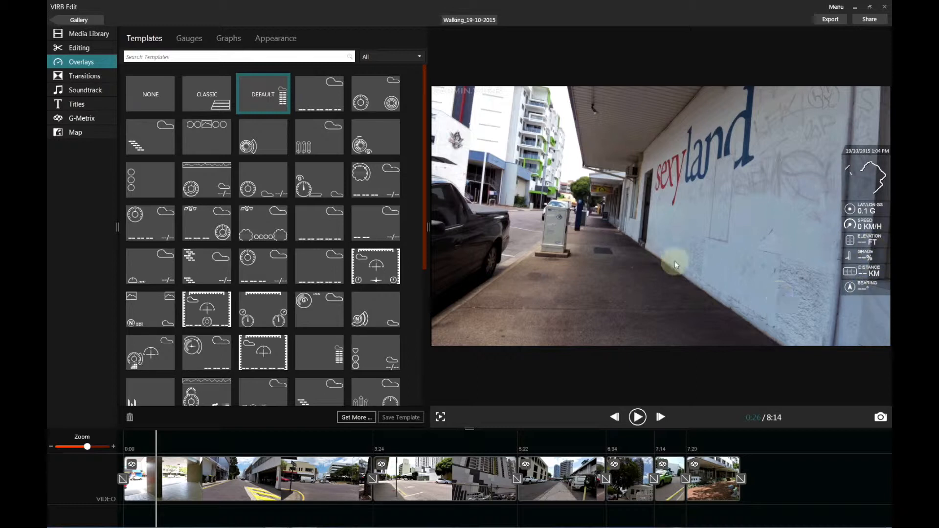
- Check the data overlay at several points in the first clip, including 2:05, 2:16 and 2:31
{"action": "left_click", "coordinate": [156, 444]}
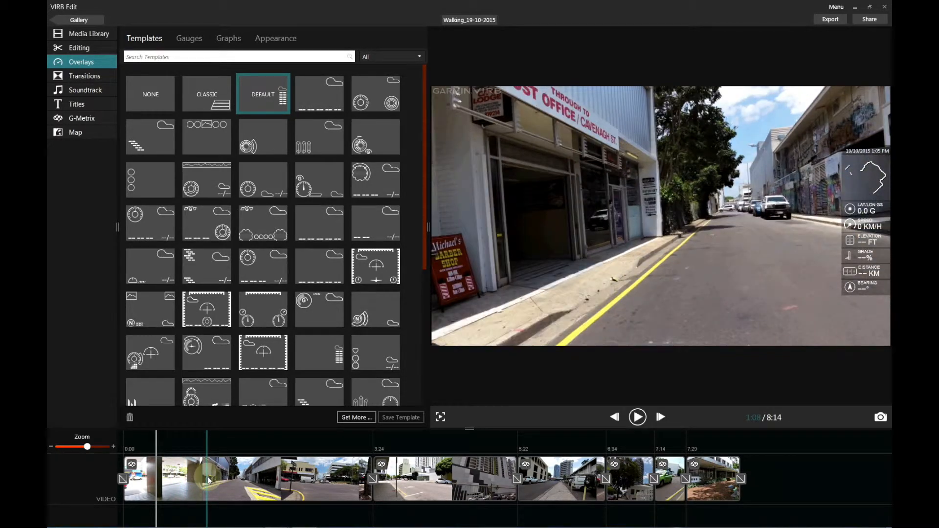
{"action": "left_click", "coordinate": [215, 479]}
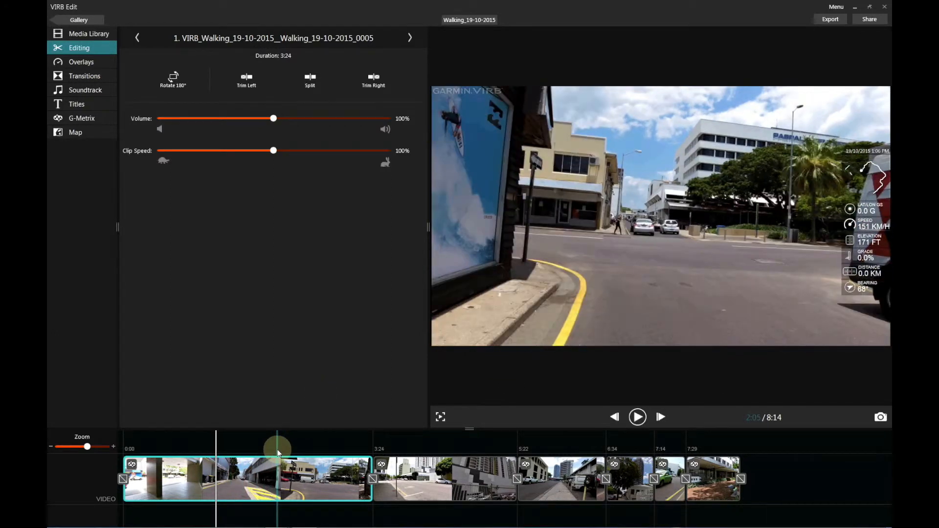
{"action": "left_click", "coordinate": [278, 452]}
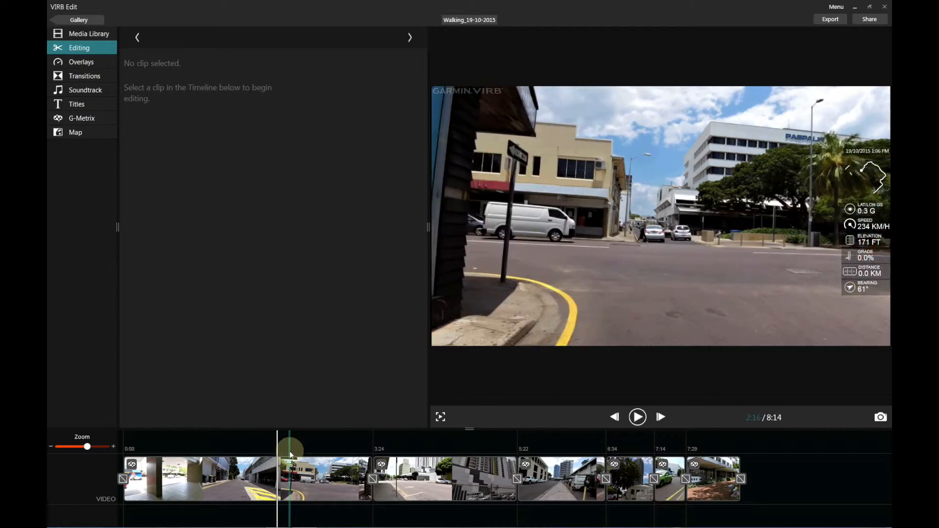
{"action": "left_click", "coordinate": [290, 451]}
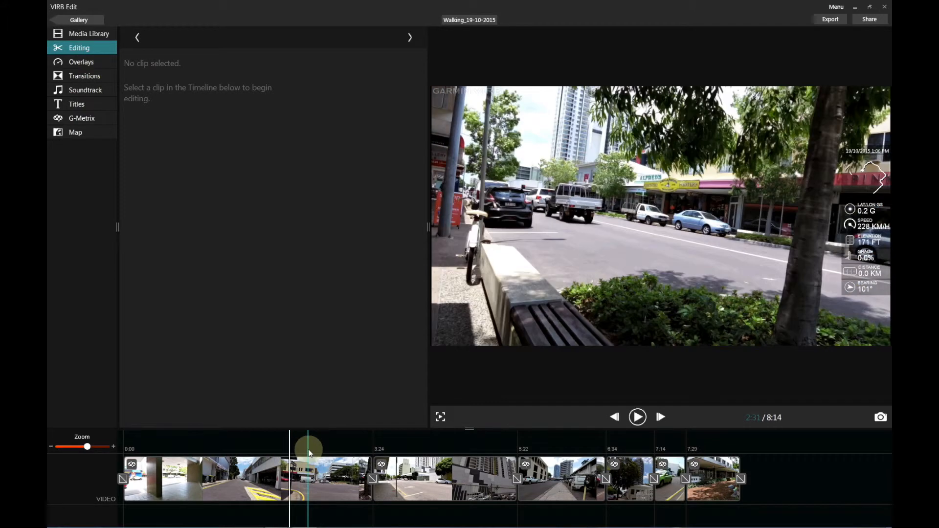
{"action": "left_click", "coordinate": [308, 451]}
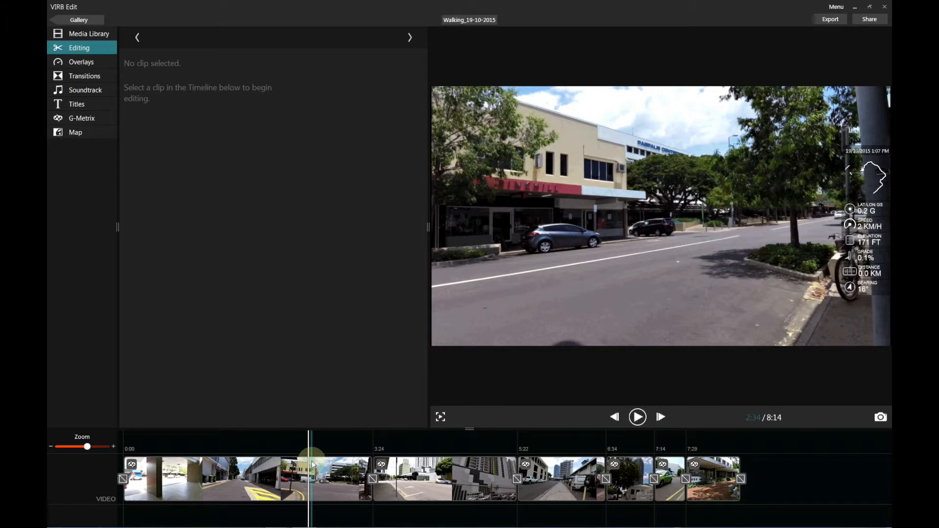
- Move the playhead to the start of the last clip at 7:29 and play it to check the data overlay
{"action": "left_click_drag", "start_coordinate": [312, 464], "coordinate": [685, 471]}
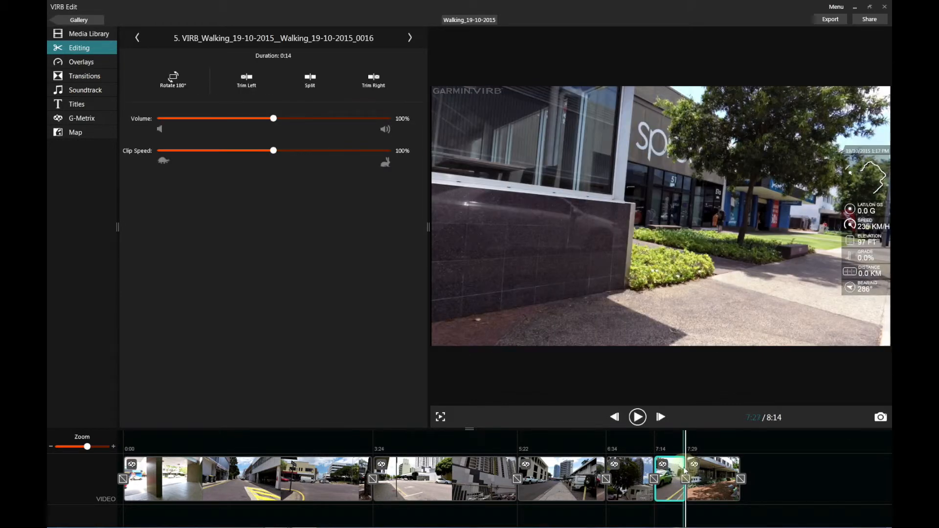
{"action": "left_click", "coordinate": [686, 448]}
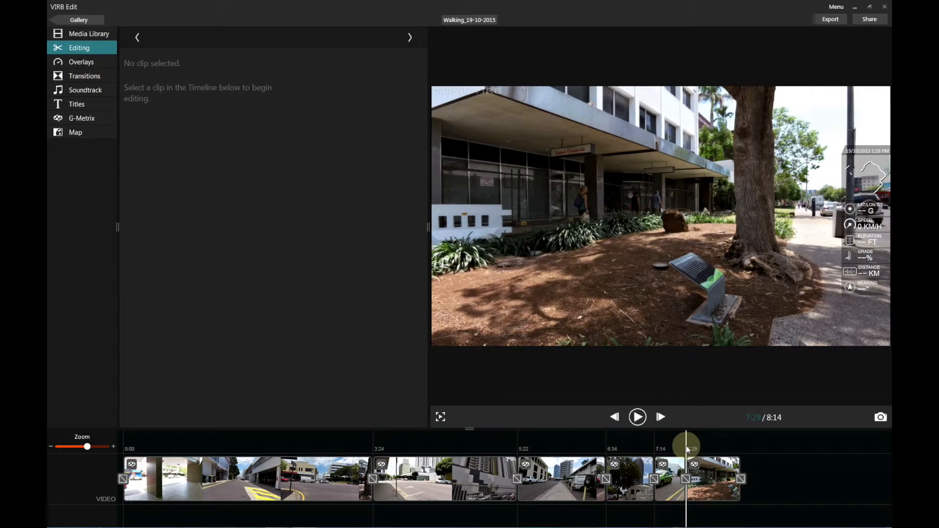
{"action": "key", "text": "space"}
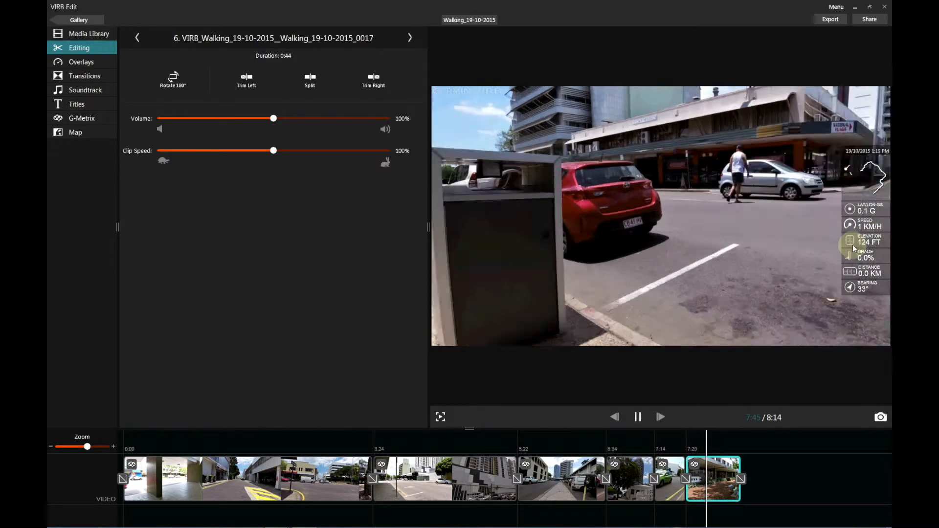
{"action": "left_click", "coordinate": [850, 245]}
{"action": "key", "text": "space"}
{"action": "key", "text": "space"}
{"action": "left_click", "coordinate": [801, 464]}
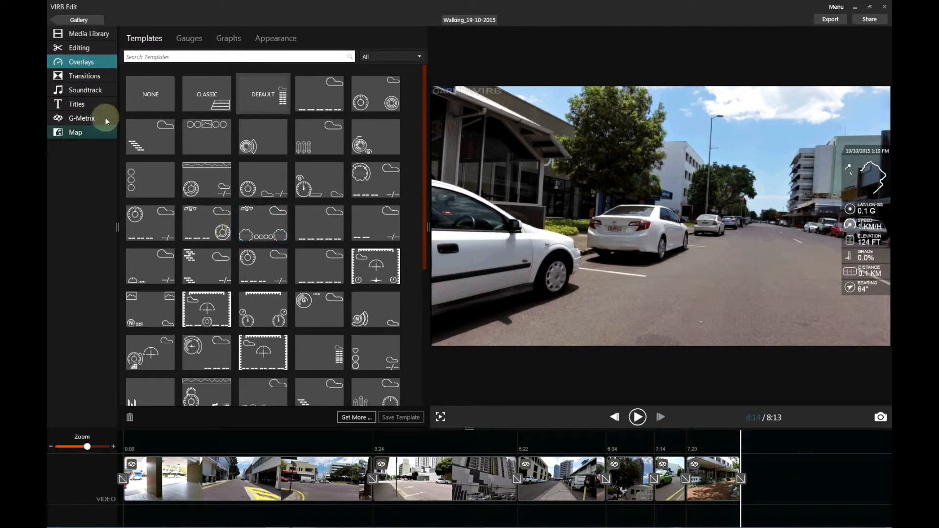
- Insert the blue car photo between the first and second video clips and the tower building photo between the second and third
{"action": "left_click", "coordinate": [98, 33]}
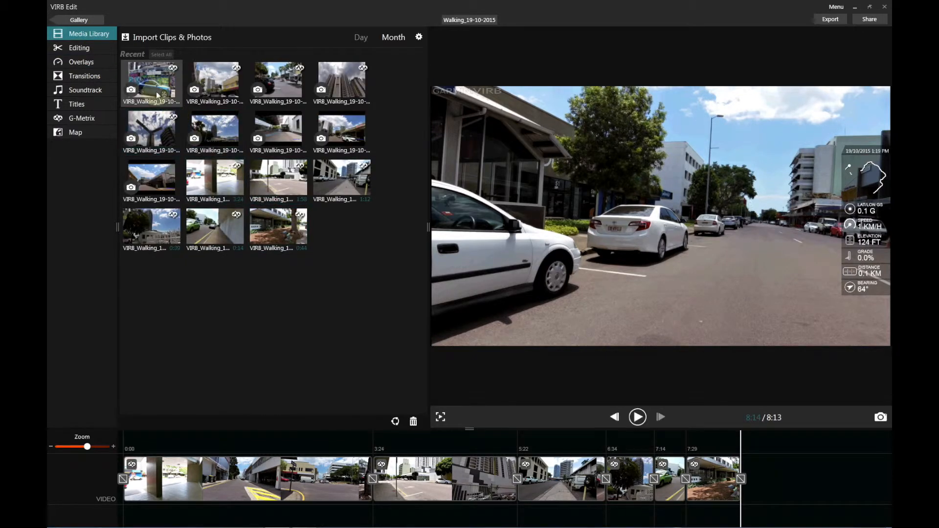
{"action": "left_click_drag", "start_coordinate": [154, 81], "coordinate": [383, 471]}
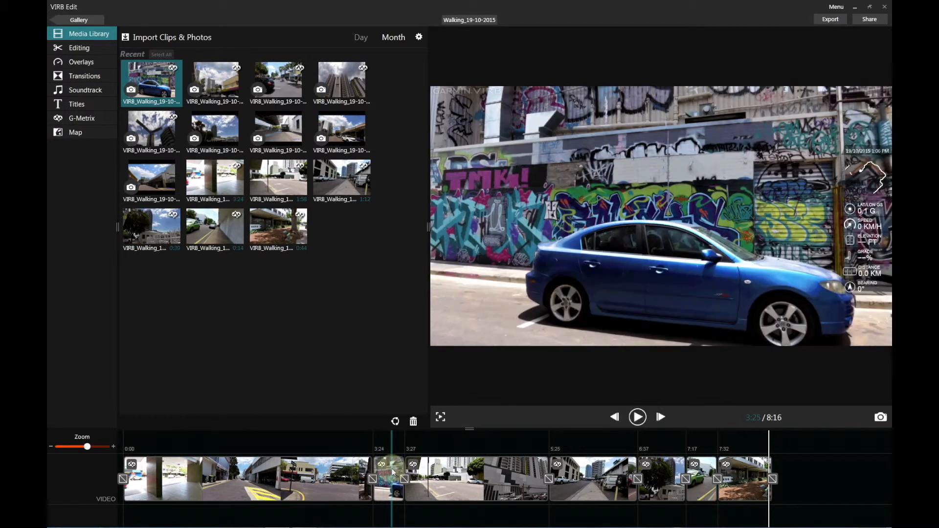
{"action": "left_click_drag", "start_coordinate": [342, 83], "coordinate": [558, 469]}
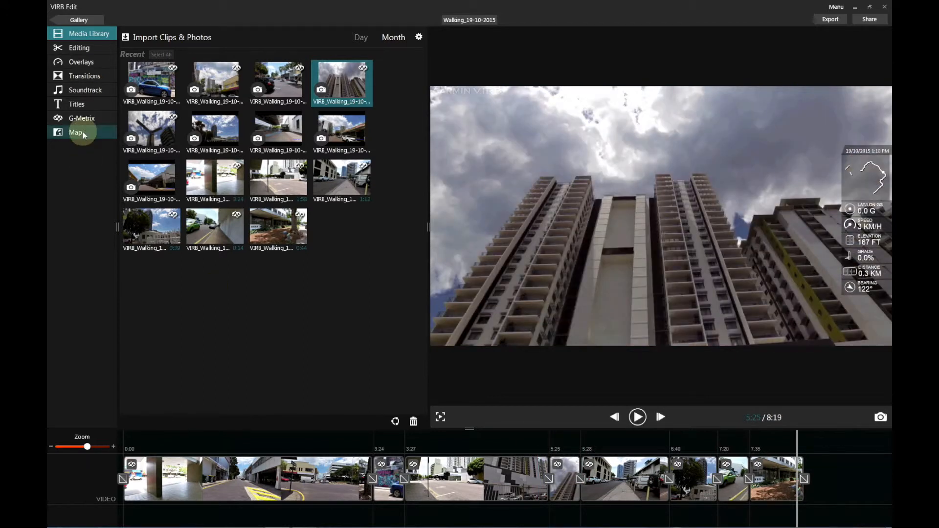
- Check where the blue car photo at 3:25 falls on the map route, then select that photo on the timeline
{"action": "left_click", "coordinate": [83, 131]}
{"action": "mouse_move", "coordinate": [302, 459]}
{"action": "left_mouse_down"}
{"action": "mouse_move", "coordinate": [377, 459]}
{"action": "mouse_move", "coordinate": [268, 444]}
{"action": "mouse_move", "coordinate": [388, 469]}
{"action": "mouse_move", "coordinate": [386, 457]}
{"action": "mouse_move", "coordinate": [361, 462]}
{"action": "left_mouse_up"}
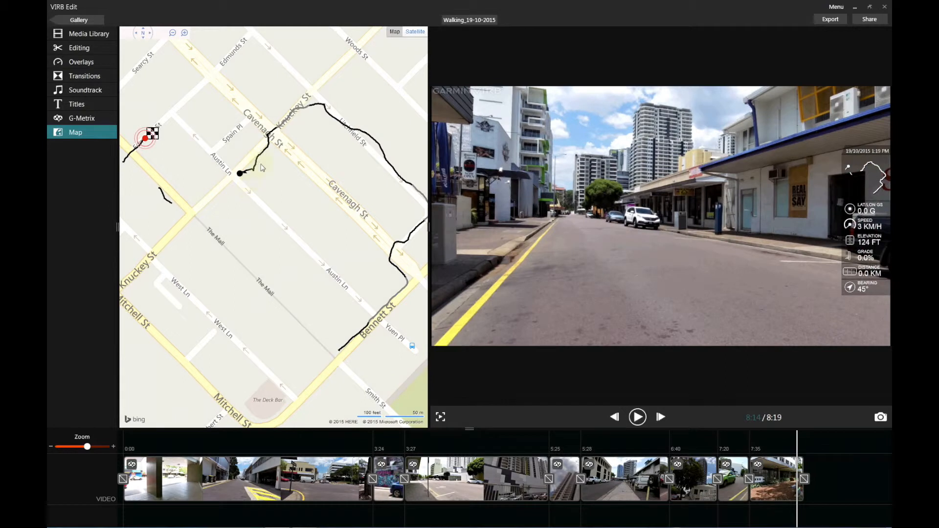
{"action": "left_click", "coordinate": [389, 479]}
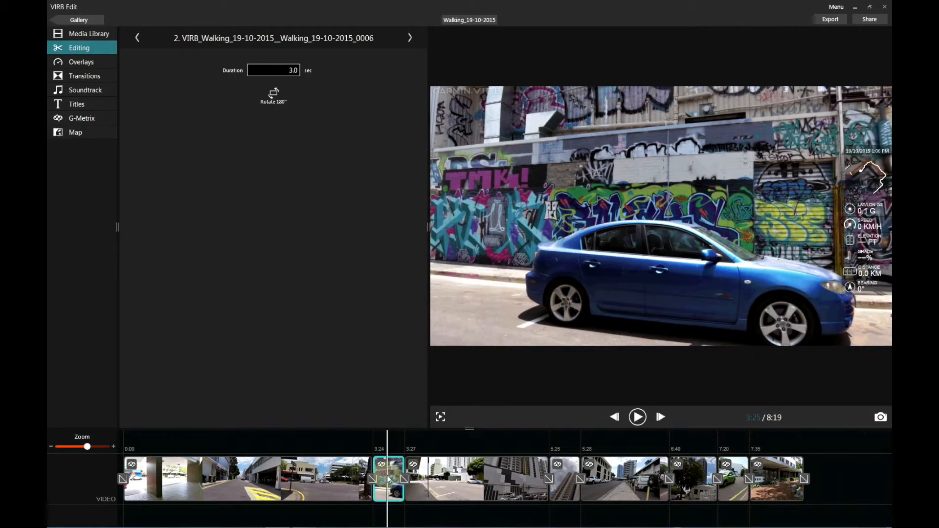
{"action": "left_click", "coordinate": [84, 133]}
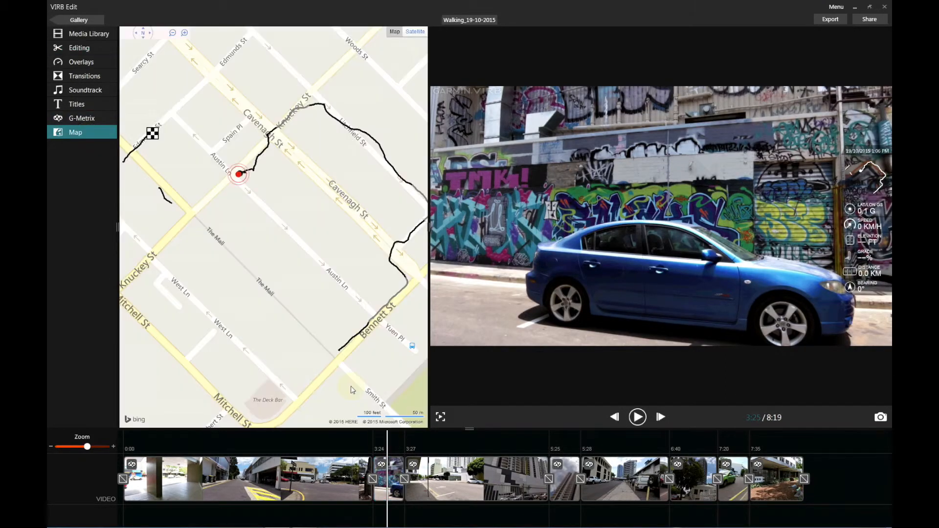
{"action": "left_click", "coordinate": [390, 441]}
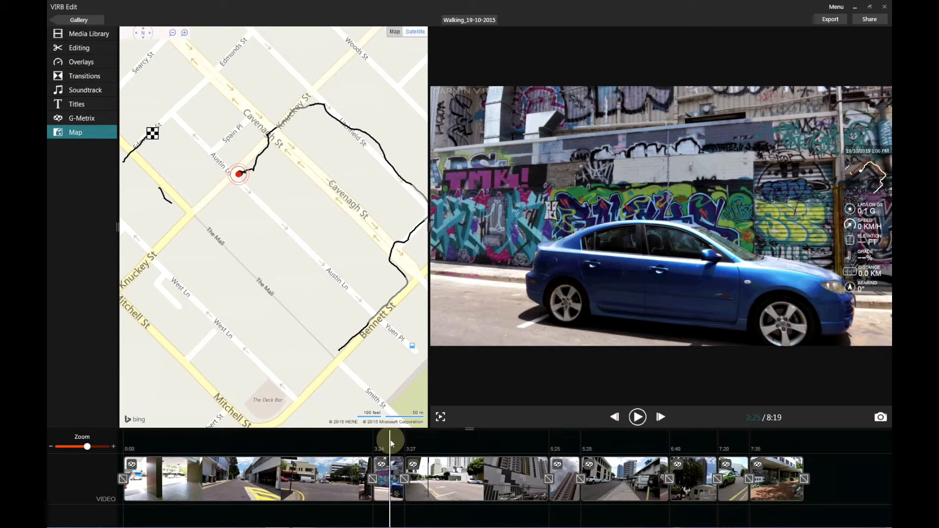
{"action": "mouse_move", "coordinate": [390, 444]}
{"action": "left_mouse_down"}
{"action": "mouse_move", "coordinate": [380, 440]}
{"action": "mouse_move", "coordinate": [394, 444]}
{"action": "left_mouse_up"}
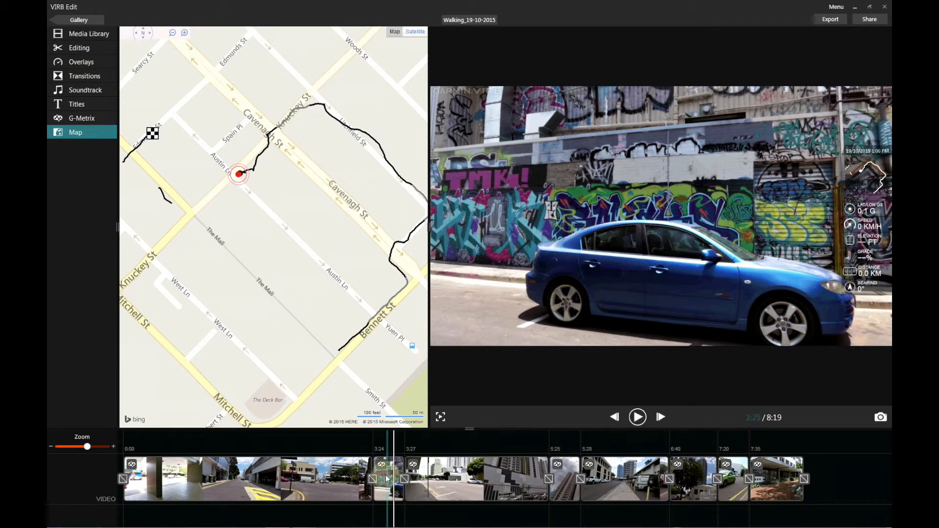
{"action": "left_click", "coordinate": [388, 478]}
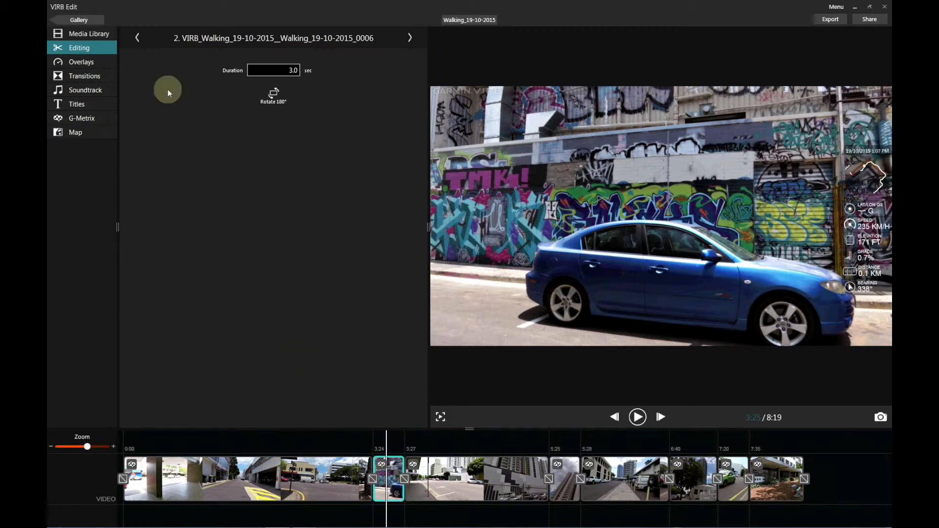
- Show the map location of the tower building photo by moving the playhead to 5:26
{"action": "left_click", "coordinate": [79, 133]}
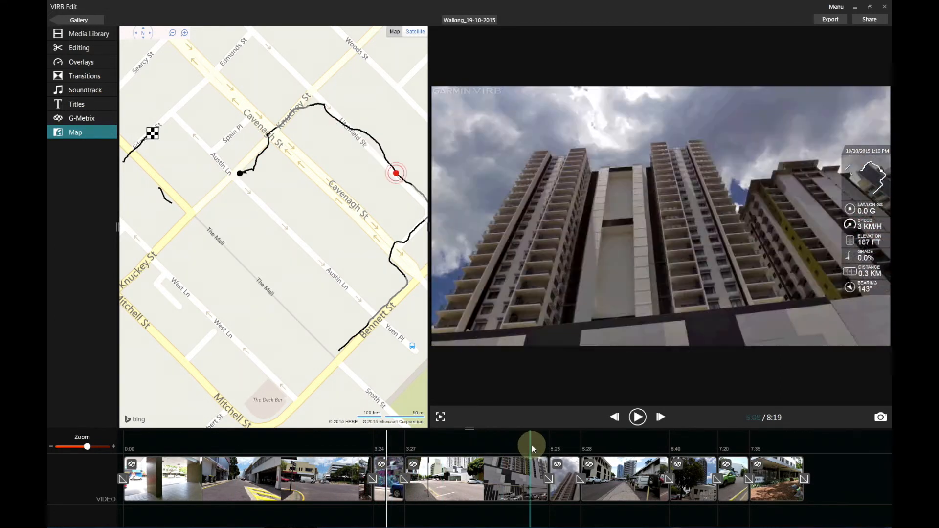
{"action": "left_click", "coordinate": [568, 445]}
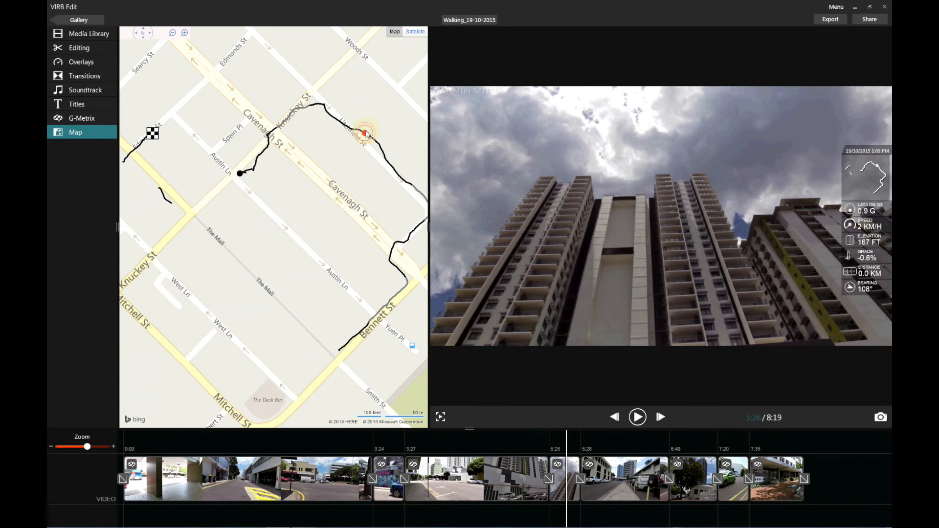
{"action": "left_click", "coordinate": [374, 191]}
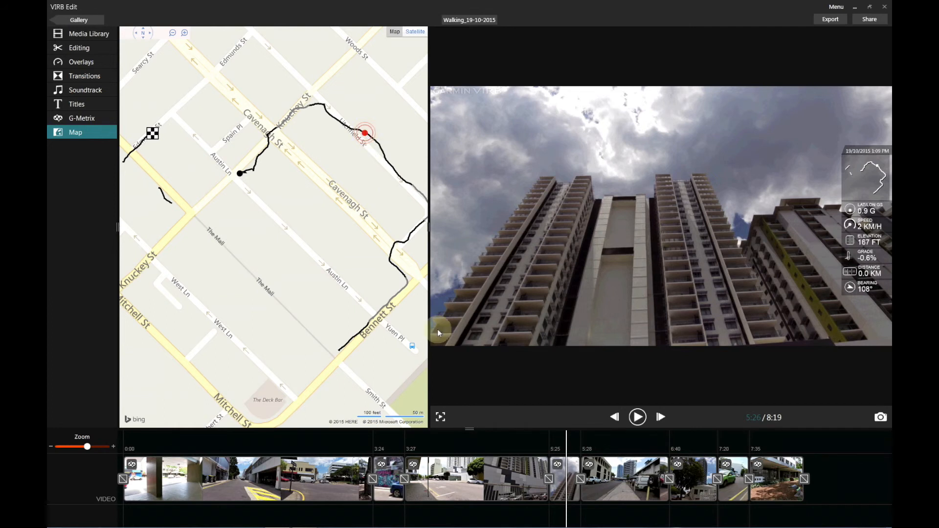